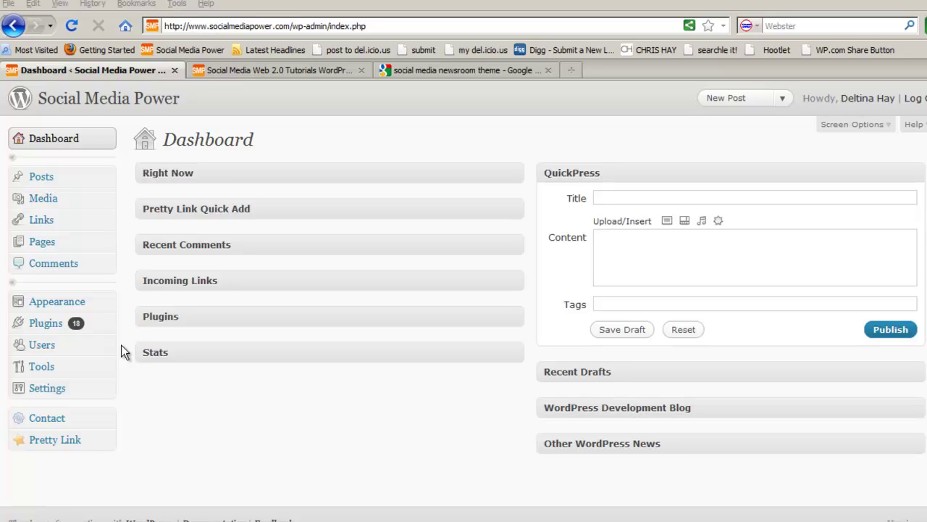
Open All in One SEO Plugin Options from the Settings menu in the admin sidebar
{"action": "left_click", "coordinate": [108, 390]}
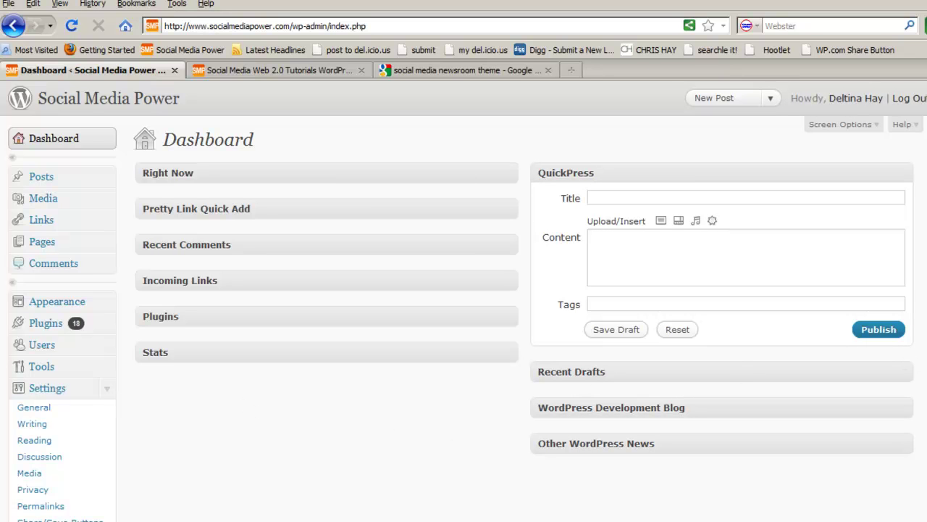
{"action": "scroll", "coordinate": [464, 301], "scroll_direction": "down", "scroll_amount": 1}
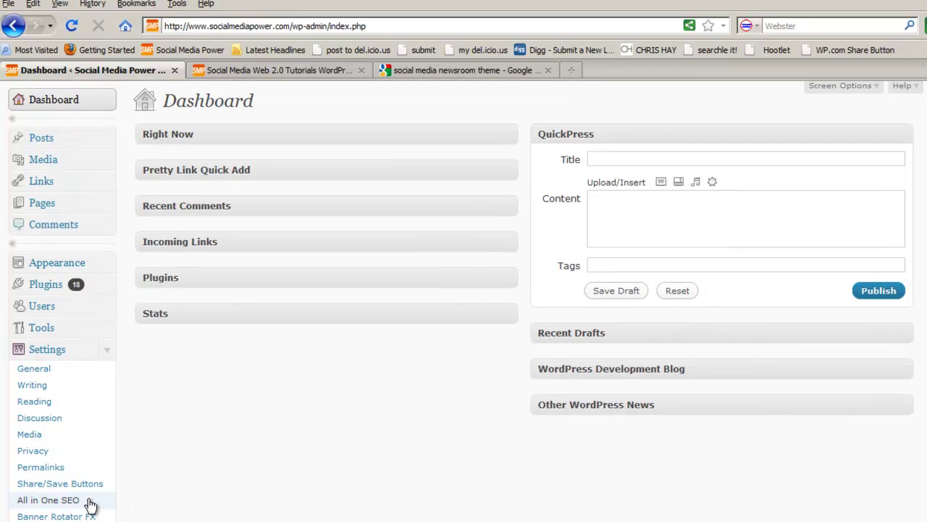
{"action": "left_click", "coordinate": [72, 505]}
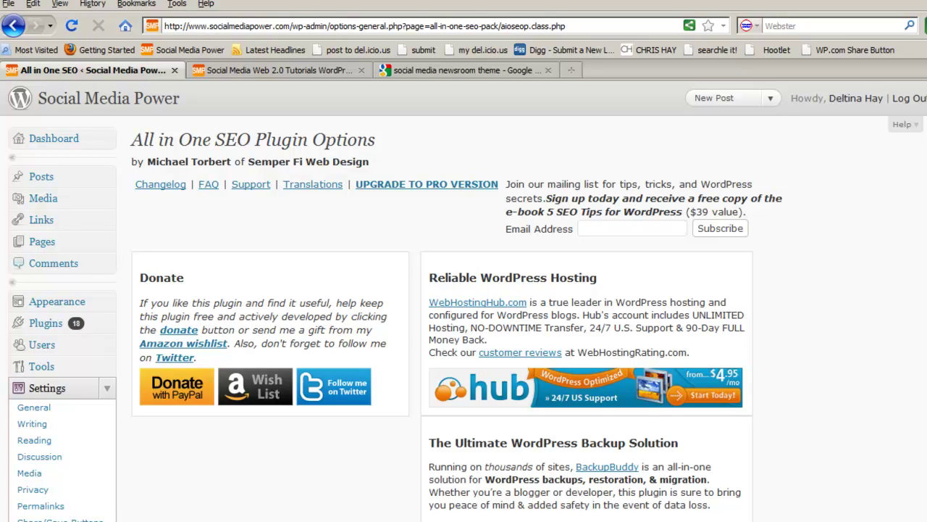
{"action": "scroll", "coordinate": [464, 300], "scroll_direction": "down", "scroll_amount": 5}
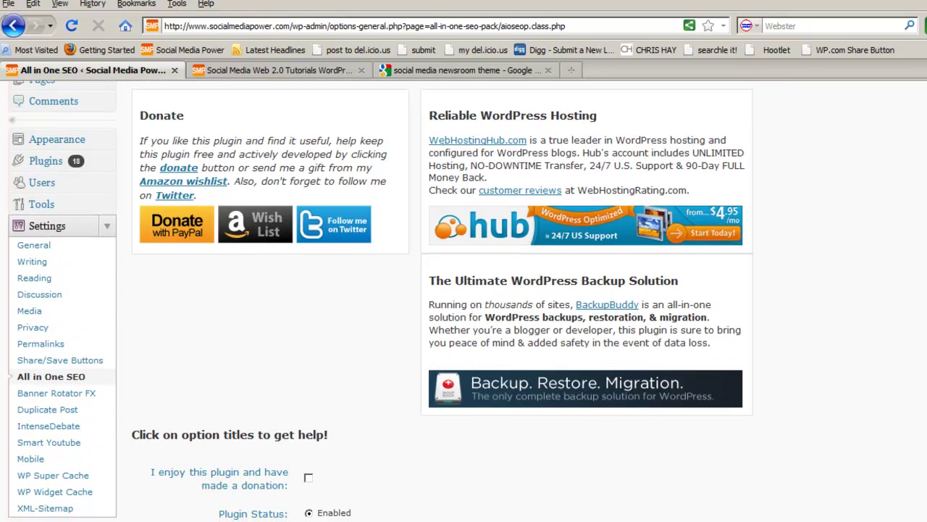
{"action": "scroll", "coordinate": [464, 301], "scroll_direction": "down", "scroll_amount": 9}
{"action": "scroll", "coordinate": [463, 301], "scroll_direction": "up", "scroll_amount": 2}
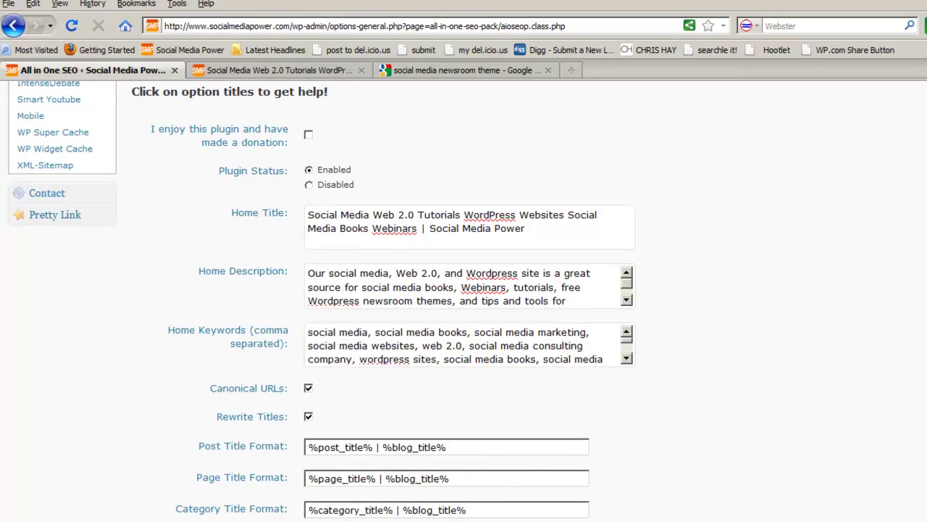
{"action": "scroll", "coordinate": [464, 301], "scroll_direction": "down", "scroll_amount": 1}
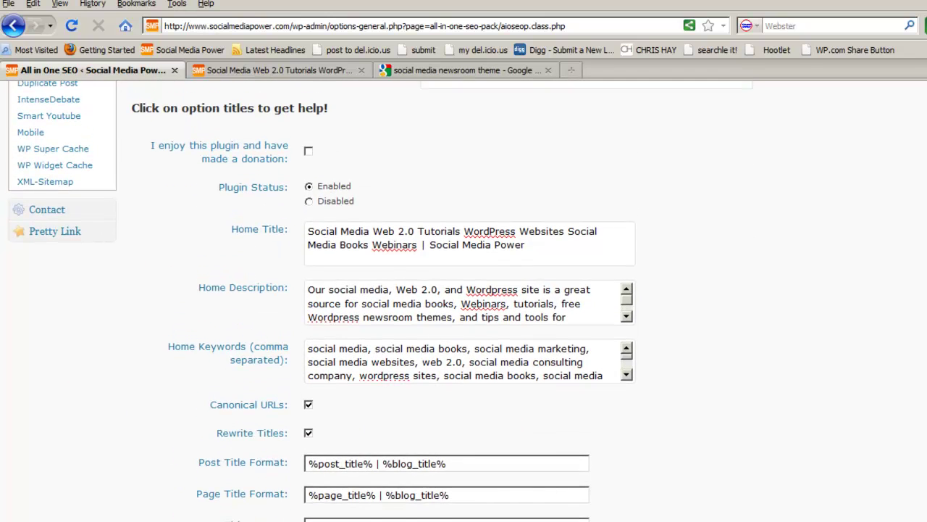
{"action": "scroll", "coordinate": [581, 203], "scroll_direction": "up", "scroll_amount": 9}
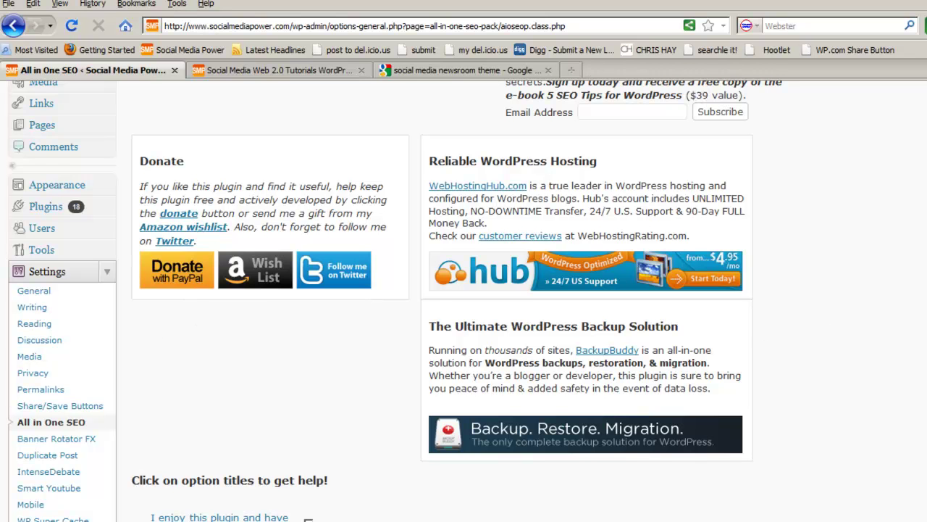
{"action": "scroll", "coordinate": [463, 290], "scroll_direction": "down", "scroll_amount": 5}
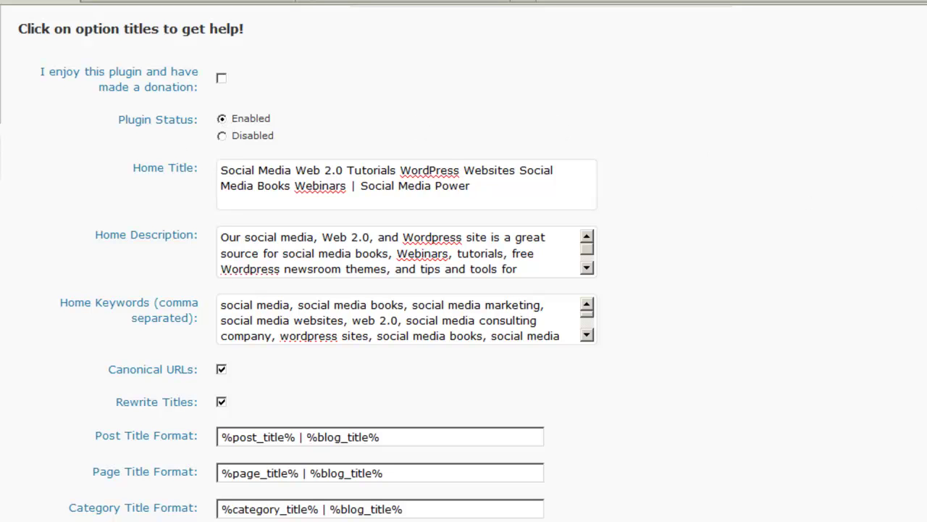
{"action": "scroll", "coordinate": [405, 290], "scroll_direction": "down", "scroll_amount": 3}
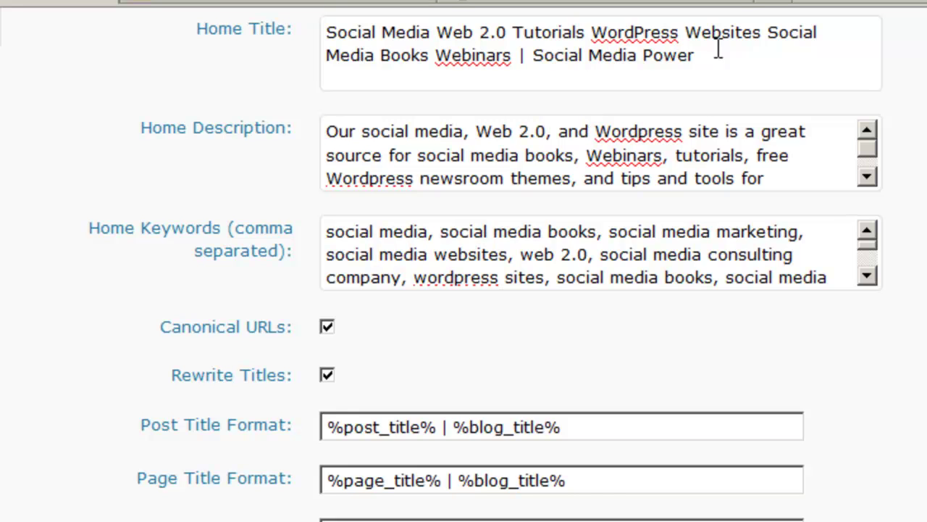
{"action": "left_click_drag", "start_coordinate": [715, 56], "coordinate": [309, 21]}
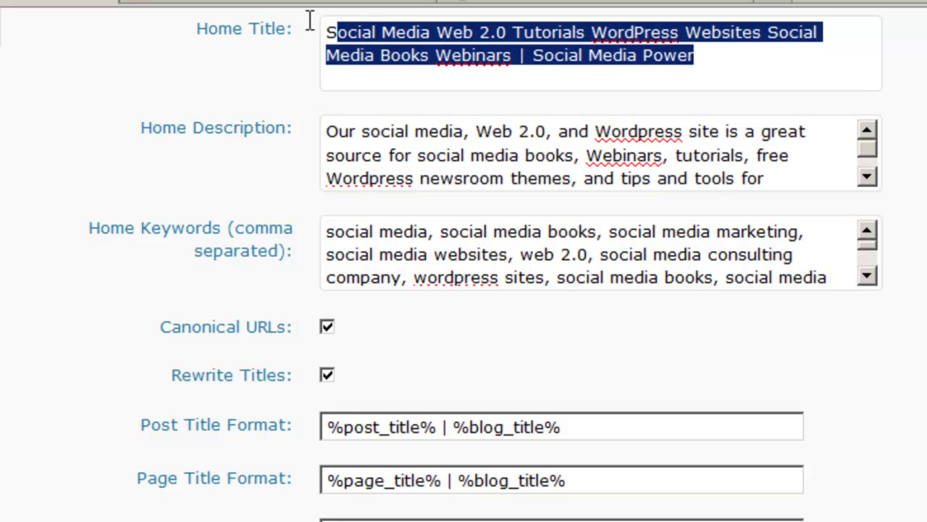
{"action": "left_click", "coordinate": [702, 58]}
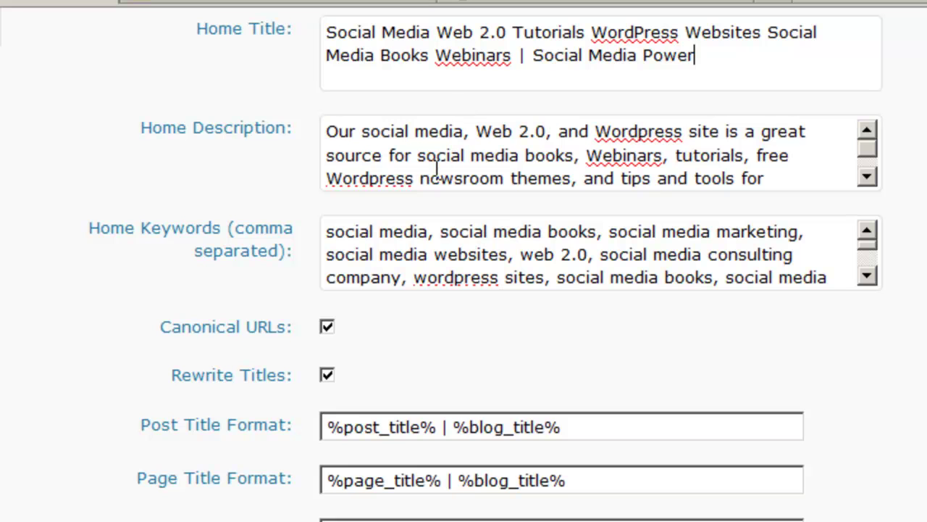
{"action": "left_click", "coordinate": [874, 177]}
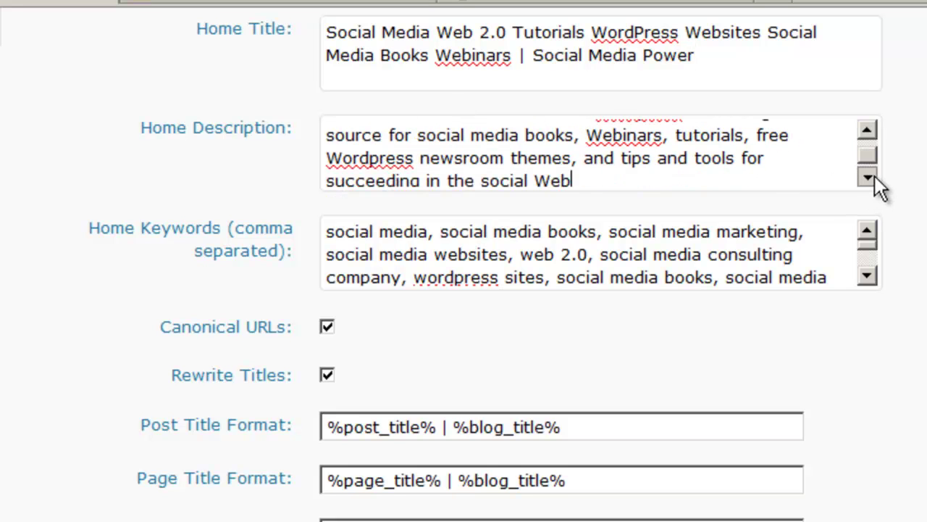
{"action": "left_click", "coordinate": [866, 132]}
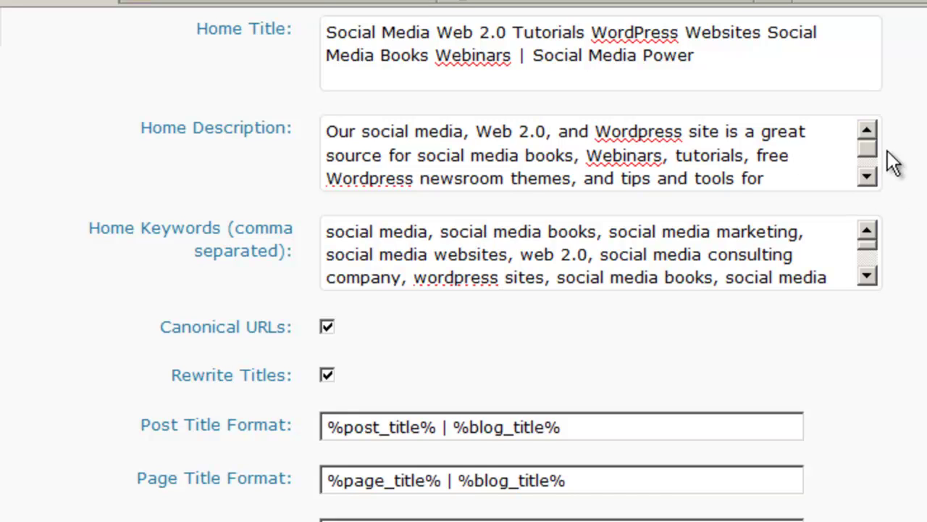
{"action": "mouse_move", "coordinate": [869, 146]}
{"action": "left_mouse_down"}
{"action": "mouse_move", "coordinate": [870, 169]}
{"action": "mouse_move", "coordinate": [866, 141]}
{"action": "left_mouse_up"}
Switch to the Social Media Web 2.0 Tutorials tab and check its window title against the Home Title
{"action": "left_click", "coordinate": [265, 7]}
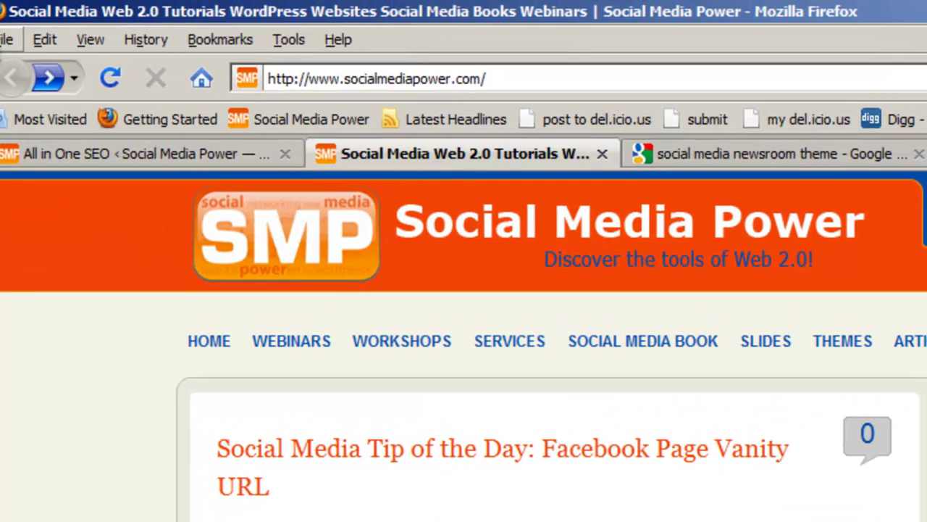
{"action": "left_click", "coordinate": [4, 11]}
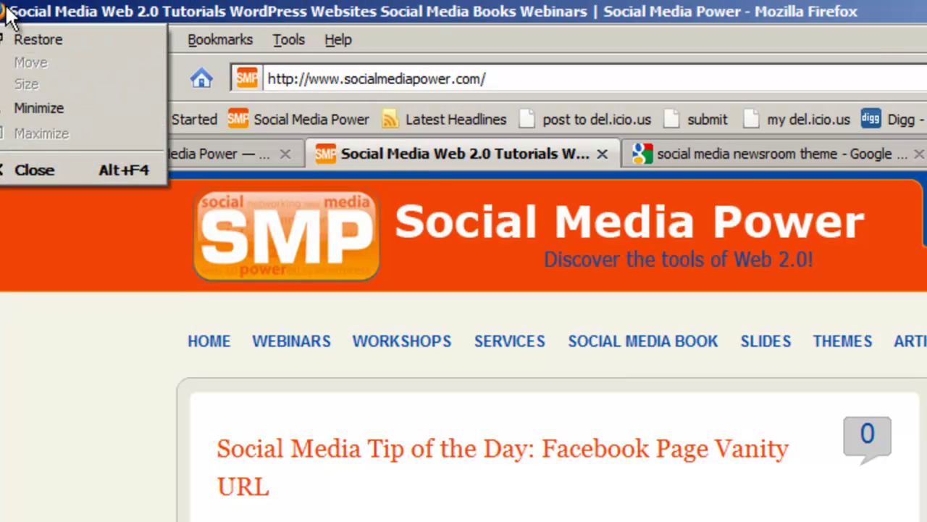
{"action": "left_click", "coordinate": [864, 8]}
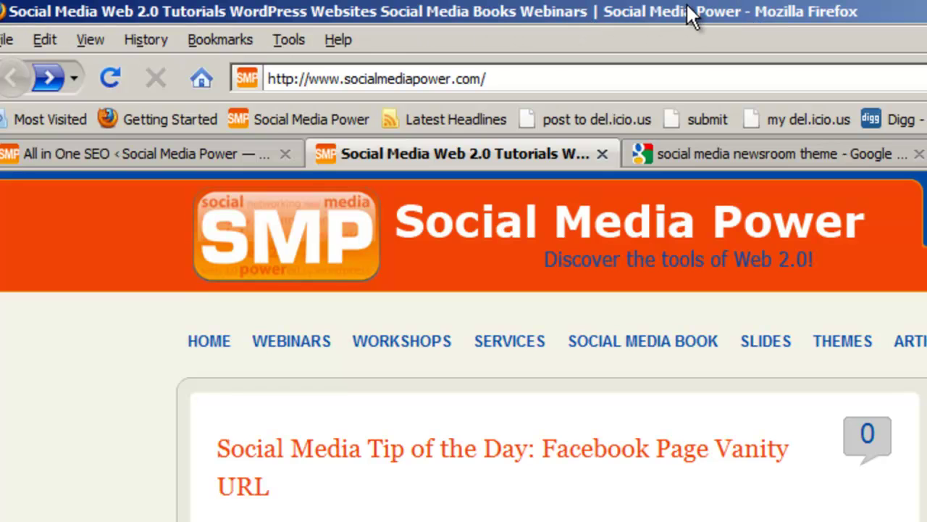
Switch to the Google results tab for 'social media newsroom theme'
{"action": "left_click", "coordinate": [679, 155]}
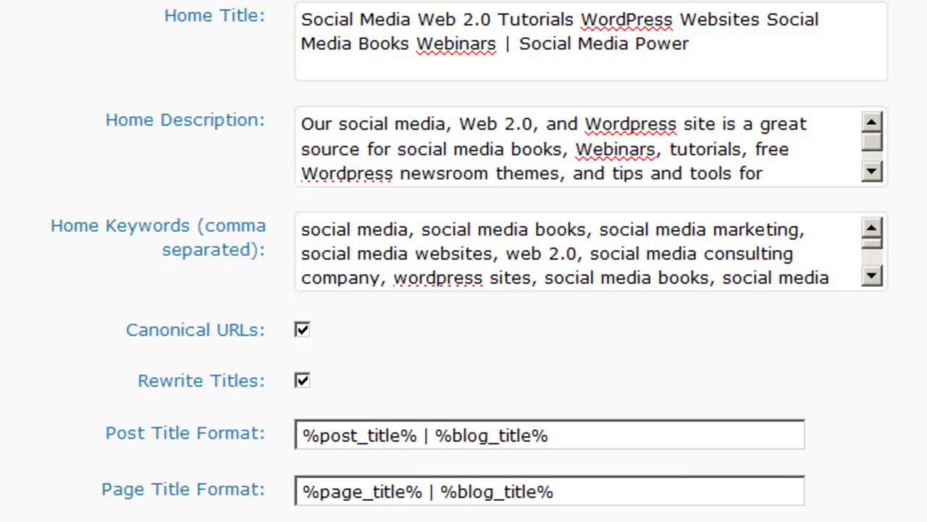
{"action": "scroll", "coordinate": [591, 261], "scroll_direction": "down", "scroll_amount": 1}
{"action": "scroll", "coordinate": [550, 290], "scroll_direction": "down", "scroll_amount": 4}
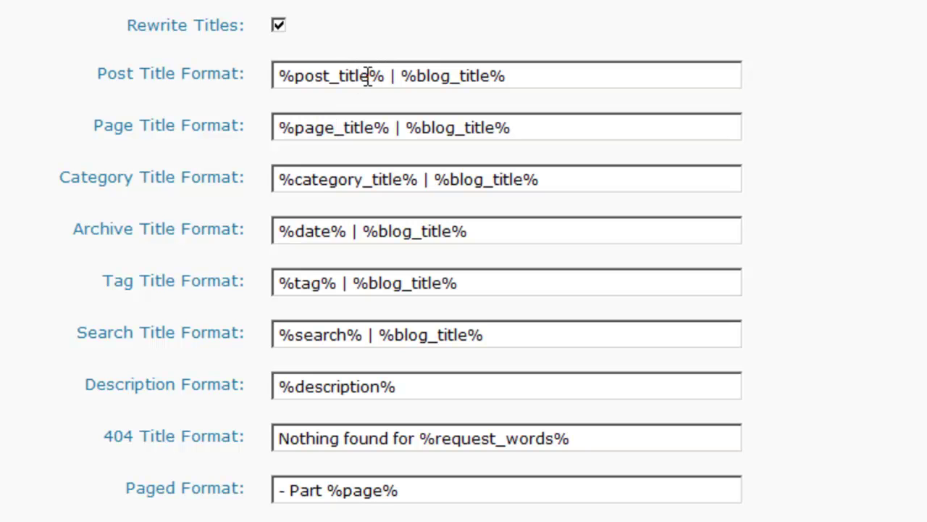
{"action": "left_click_drag", "start_coordinate": [369, 76], "coordinate": [290, 81]}
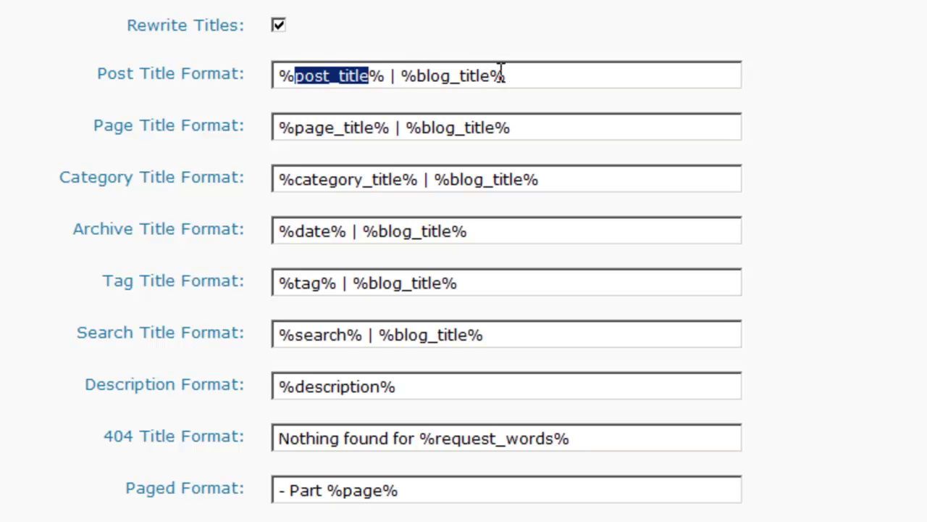
{"action": "left_click_drag", "start_coordinate": [494, 72], "coordinate": [419, 72]}
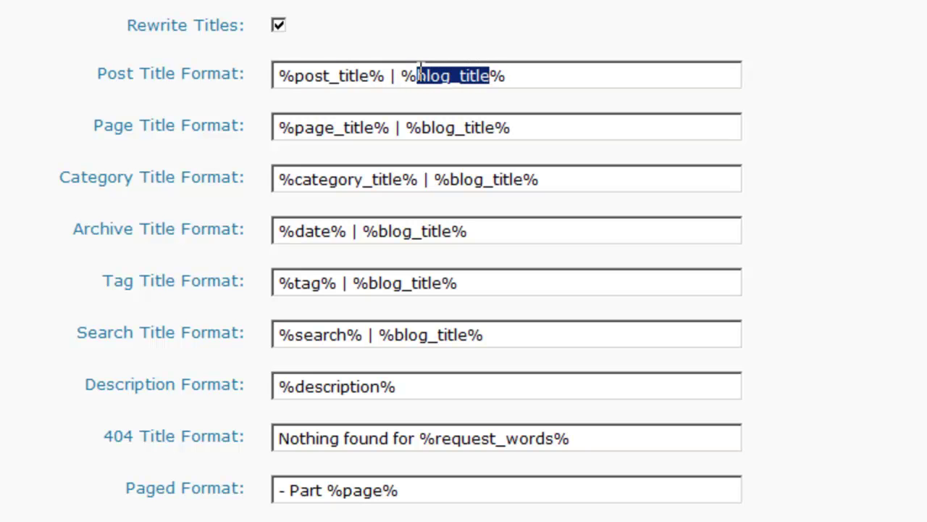
{"action": "left_click", "coordinate": [521, 75]}
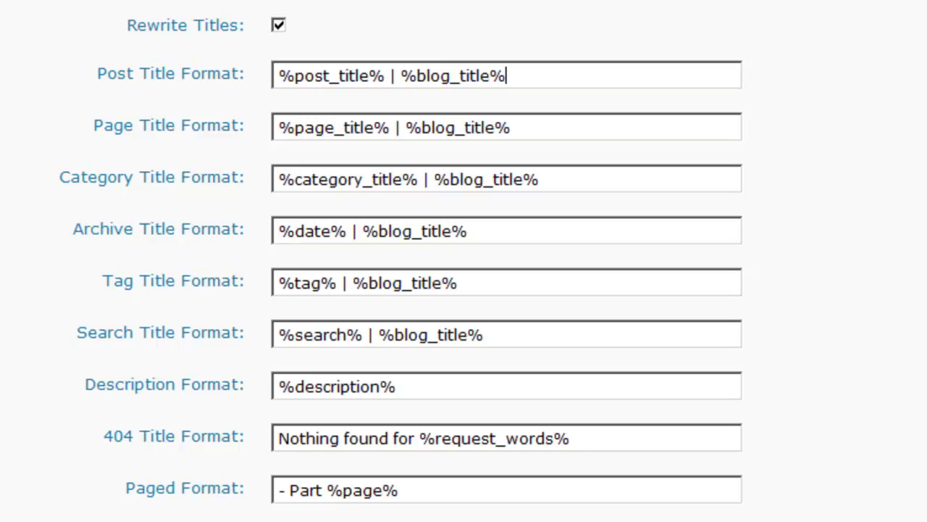
{"action": "left_click", "coordinate": [463, 3]}
{"action": "scroll", "coordinate": [508, 290], "scroll_direction": "up", "scroll_amount": 5}
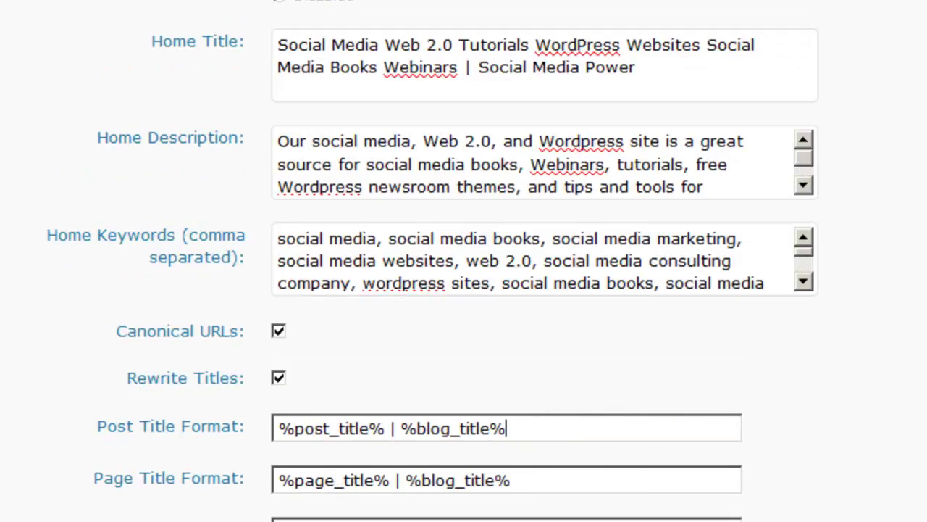
{"action": "scroll", "coordinate": [676, 344], "scroll_direction": "up", "scroll_amount": 4}
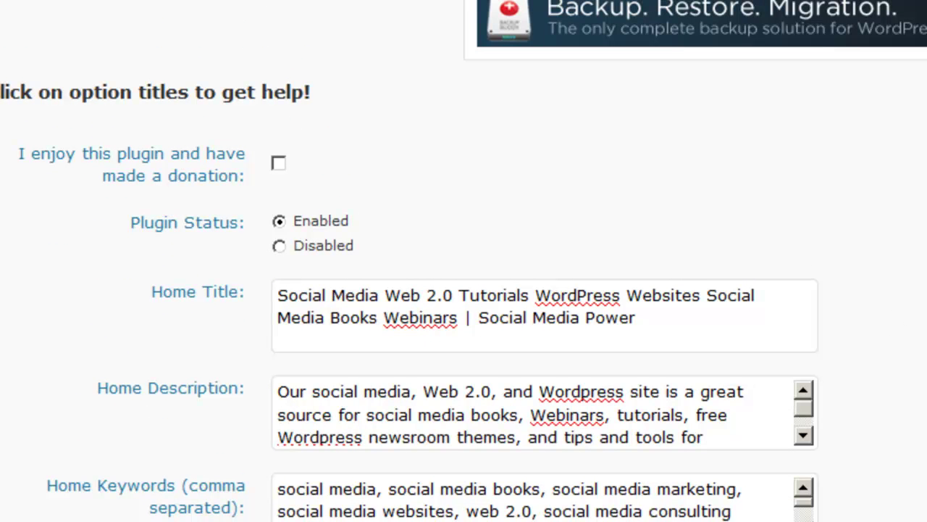
{"action": "scroll", "coordinate": [464, 290], "scroll_direction": "down", "scroll_amount": 5}
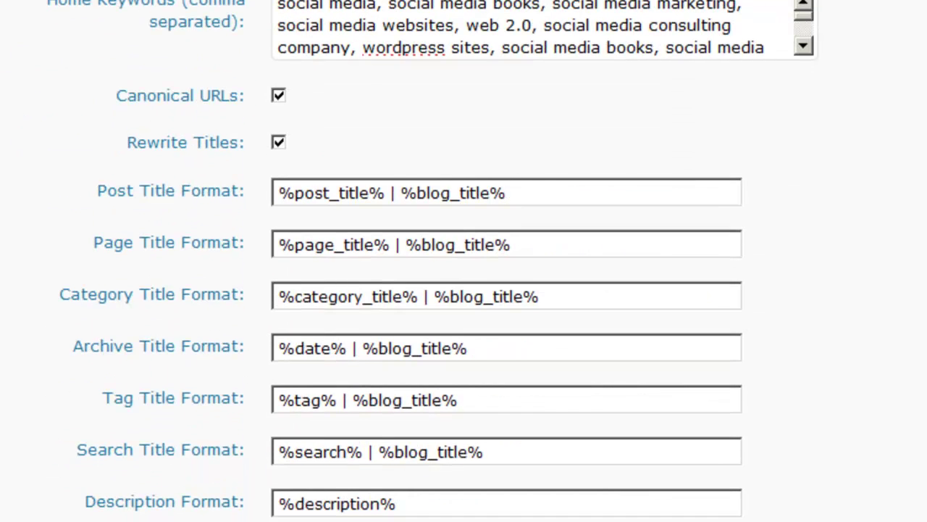
{"action": "scroll", "coordinate": [463, 290], "scroll_direction": "down", "scroll_amount": 2}
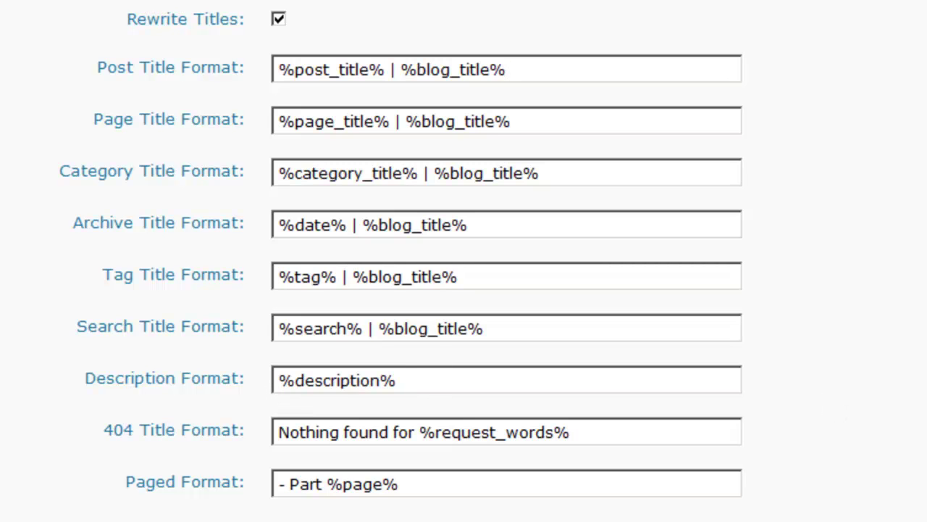
{"action": "scroll", "coordinate": [464, 290], "scroll_direction": "down", "scroll_amount": 2}
{"action": "scroll", "coordinate": [463, 290], "scroll_direction": "down", "scroll_amount": 3}
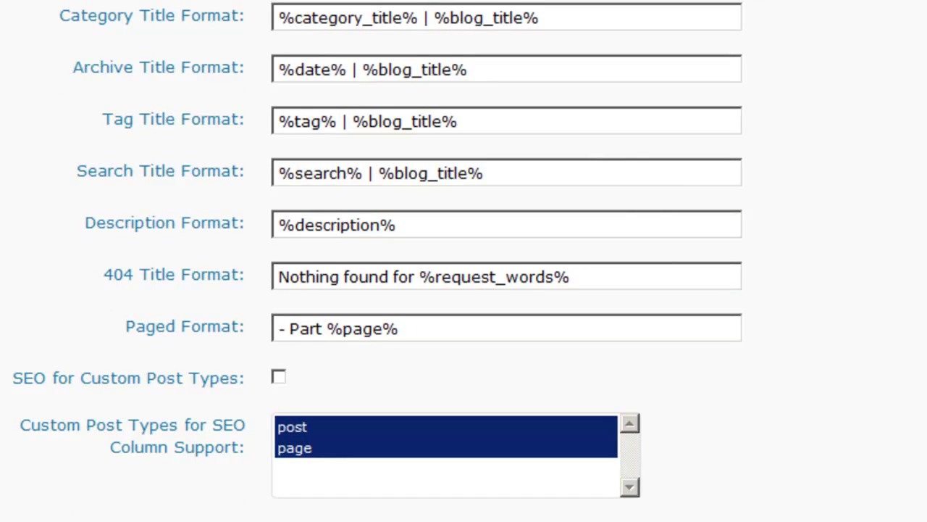
{"action": "scroll", "coordinate": [464, 290], "scroll_direction": "down", "scroll_amount": 2}
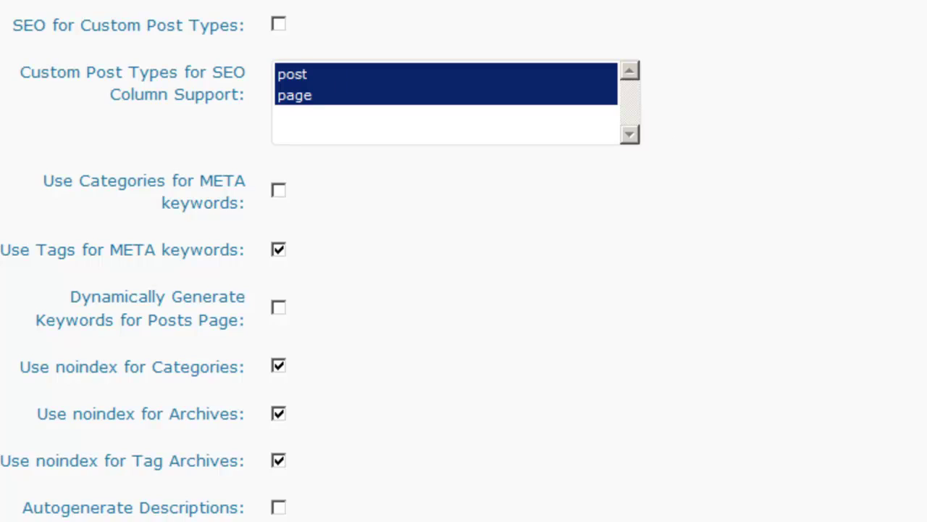
{"action": "scroll", "coordinate": [464, 261], "scroll_direction": "up", "scroll_amount": 15}
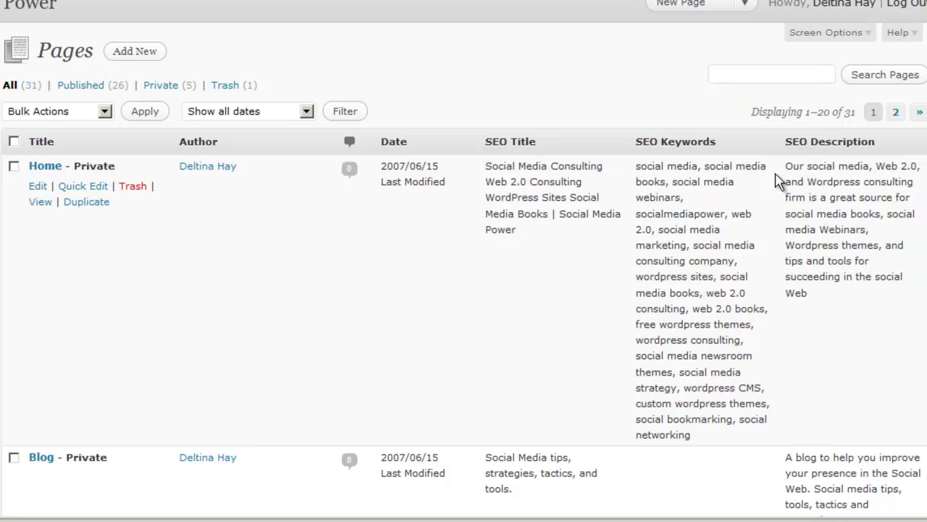
Scroll through the Pages list to review the SEO Title, SEO Keywords and SEO Description columns
{"action": "scroll", "coordinate": [464, 261], "scroll_direction": "down", "scroll_amount": 6}
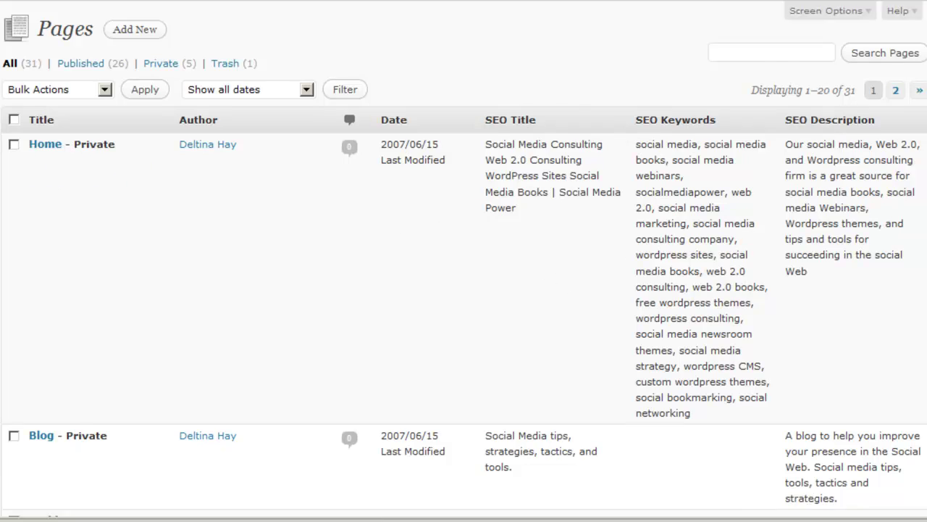
{"action": "scroll", "coordinate": [464, 261], "scroll_direction": "up", "scroll_amount": 6}
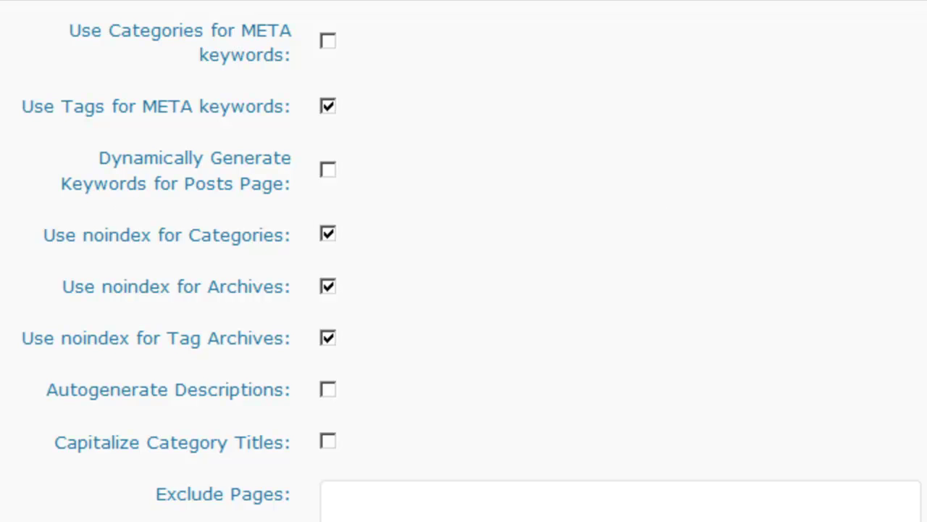
Scroll down the All in One SEO options to the META keywords and noindex checkboxes
{"action": "scroll", "coordinate": [463, 261], "scroll_direction": "down", "scroll_amount": 3}
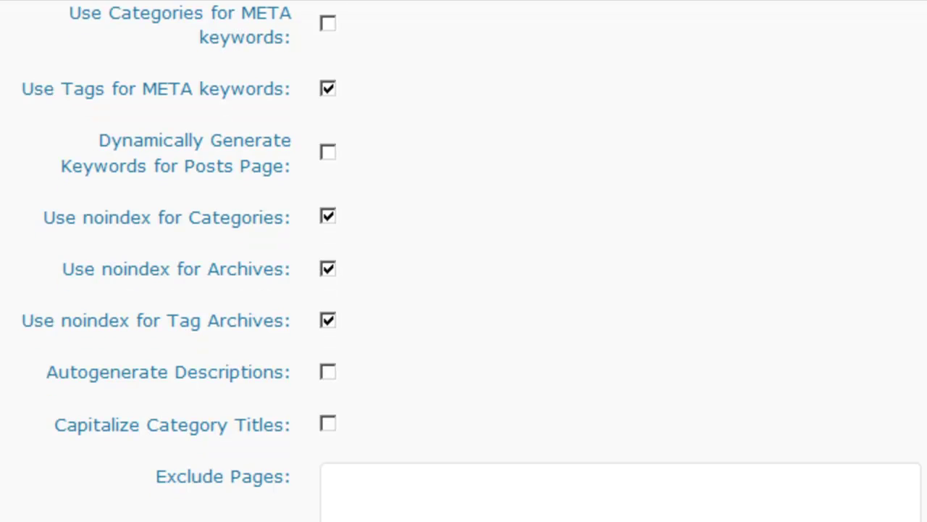
{"action": "scroll", "coordinate": [464, 261], "scroll_direction": "down", "scroll_amount": 1}
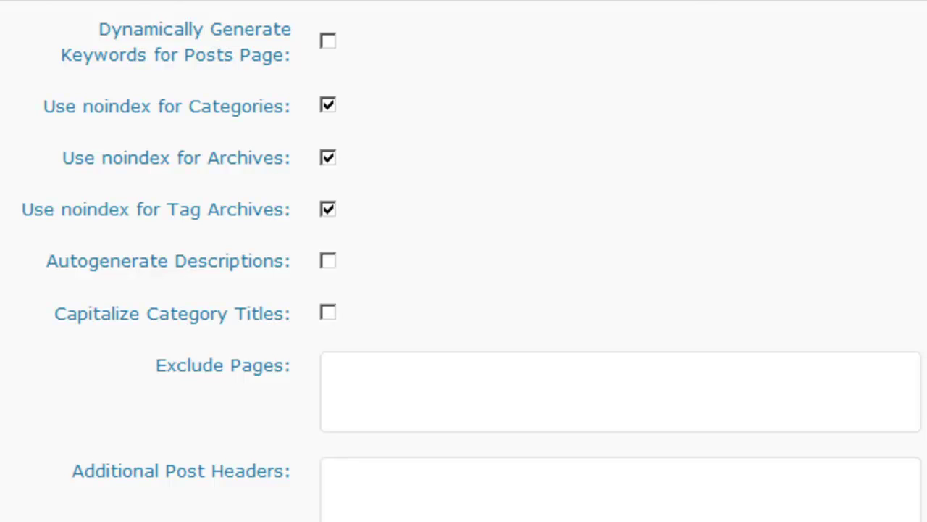
{"action": "scroll", "coordinate": [8, 32], "scroll_direction": "down", "scroll_amount": 1}
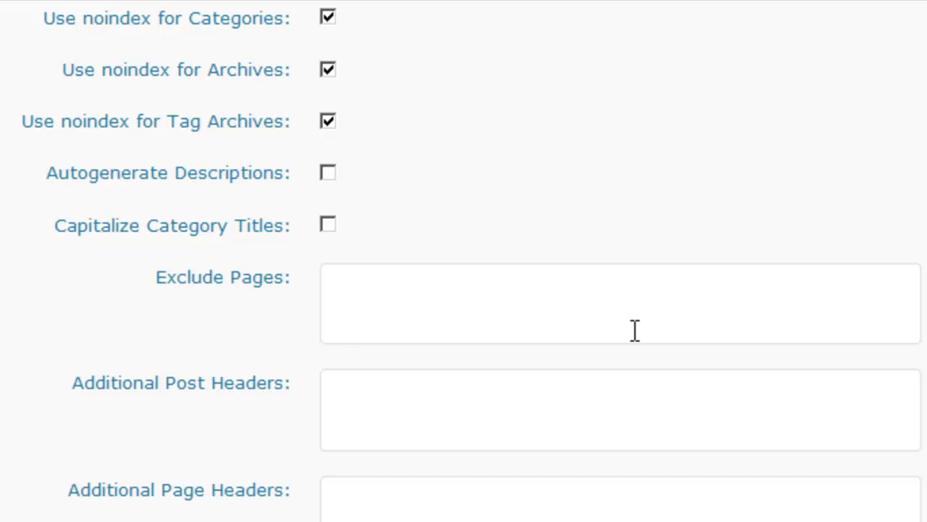
Leave Exclude Pages and the Additional Post, Page and Home Headers boxes empty
{"action": "left_click", "coordinate": [672, 319]}
{"action": "scroll", "coordinate": [673, 320], "scroll_direction": "down", "scroll_amount": 2}
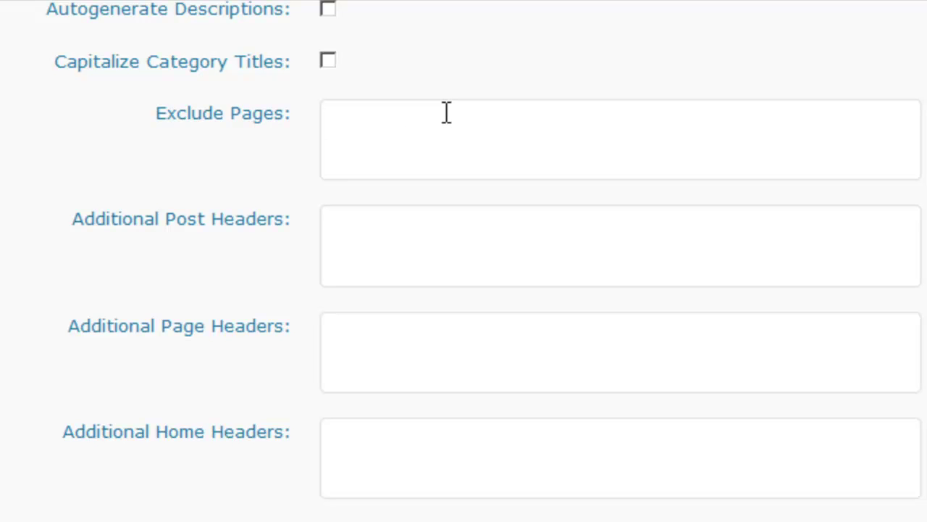
{"action": "left_click", "coordinate": [380, 441]}
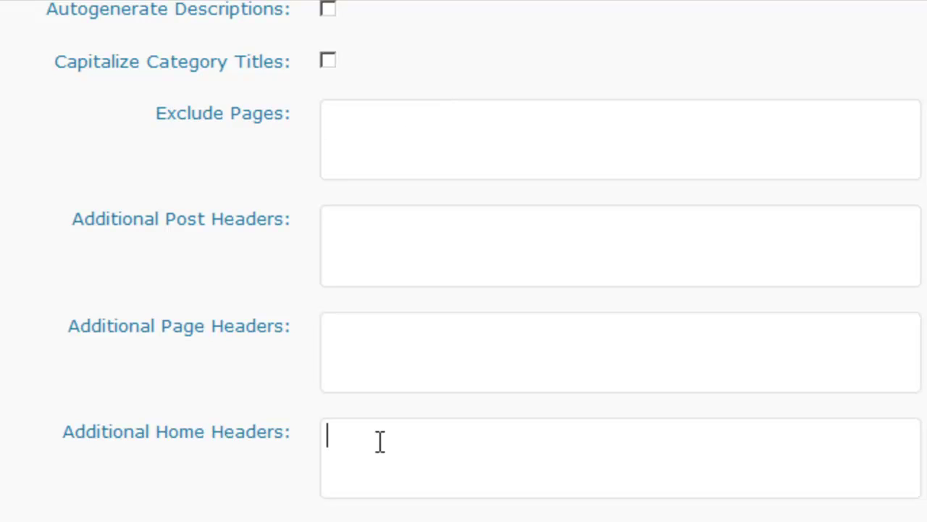
{"action": "left_click", "coordinate": [385, 231]}
{"action": "left_click", "coordinate": [349, 347]}
{"action": "left_click", "coordinate": [382, 466]}
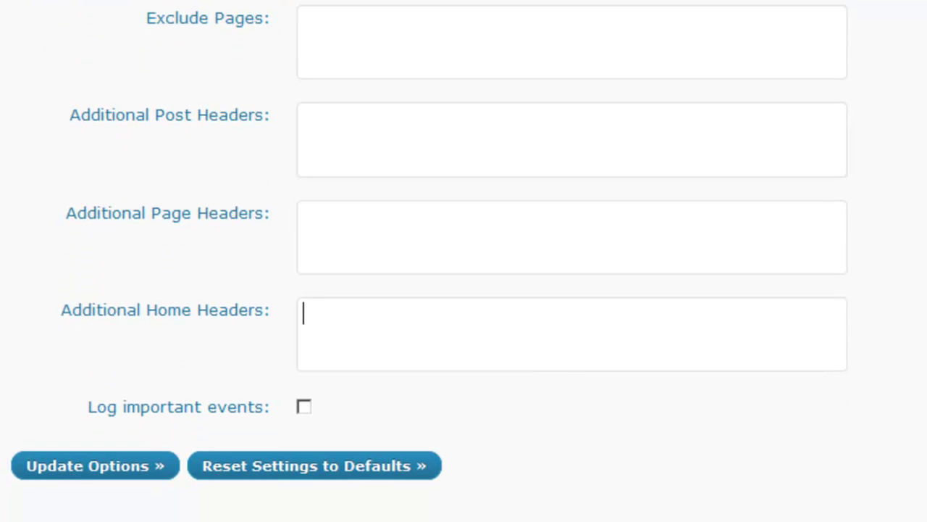
Save the All in One SEO settings with Update Options
{"action": "left_click", "coordinate": [84, 474]}
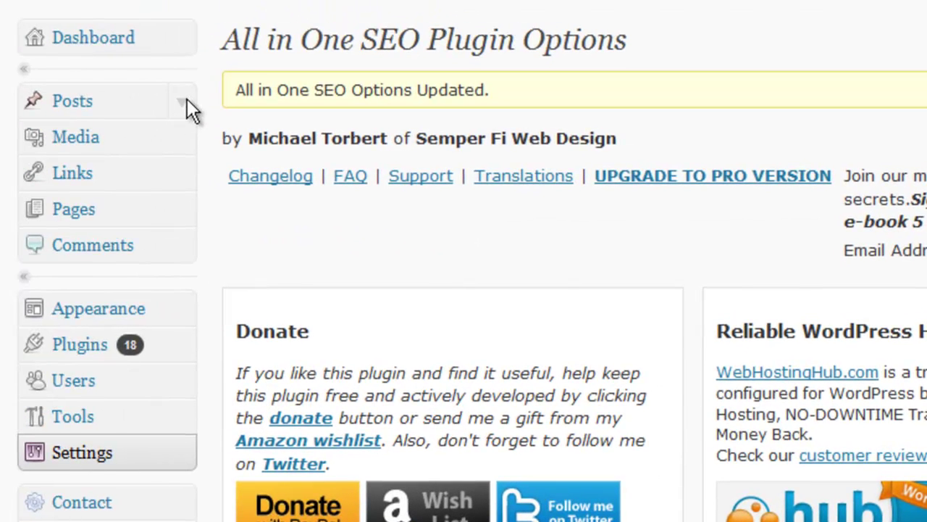
Expand the Posts menu in the admin sidebar
{"action": "left_click", "coordinate": [186, 102]}
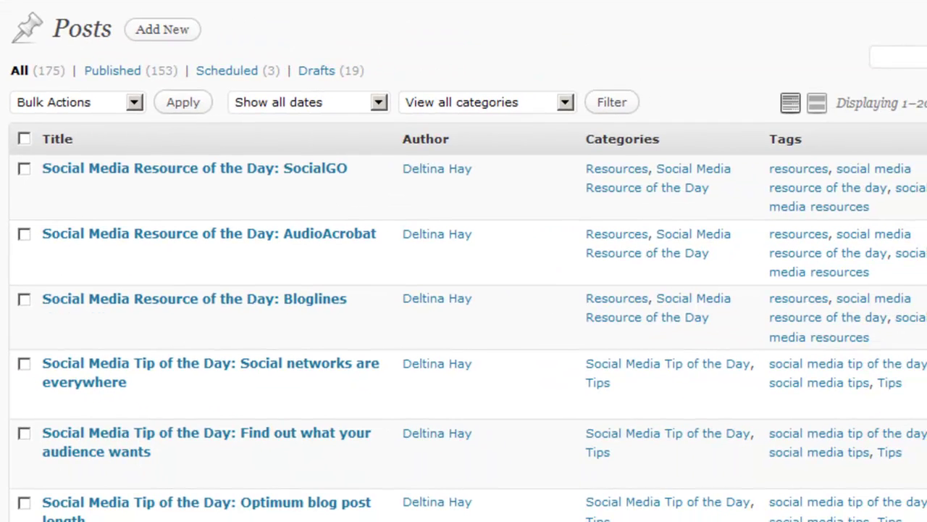
Scroll the Posts list to the post 'Announcing the Second Edition of The Social Media Survival Guide'
{"action": "scroll", "coordinate": [106, 358], "scroll_direction": "down", "scroll_amount": 5}
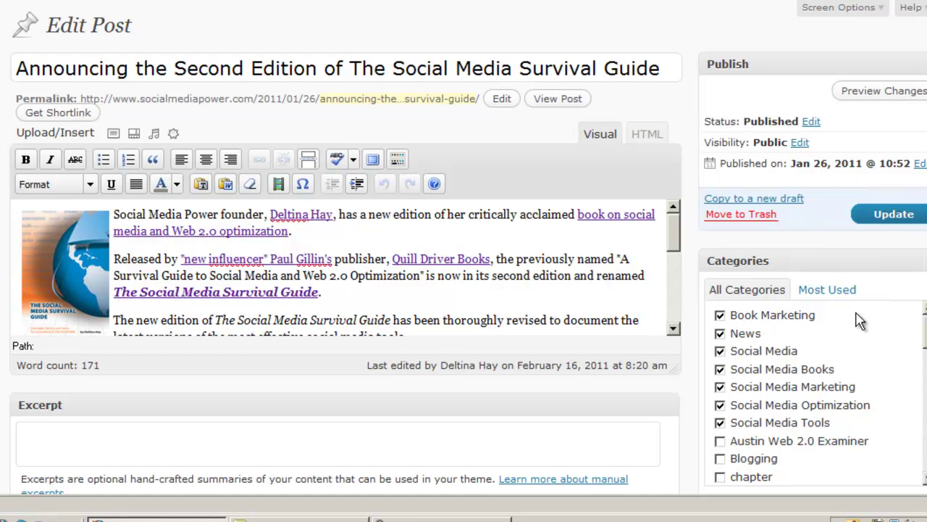
Scroll down the Edit Post page to the All in One SEO Pack box below Revisions
{"action": "scroll", "coordinate": [464, 246], "scroll_direction": "down", "scroll_amount": 7}
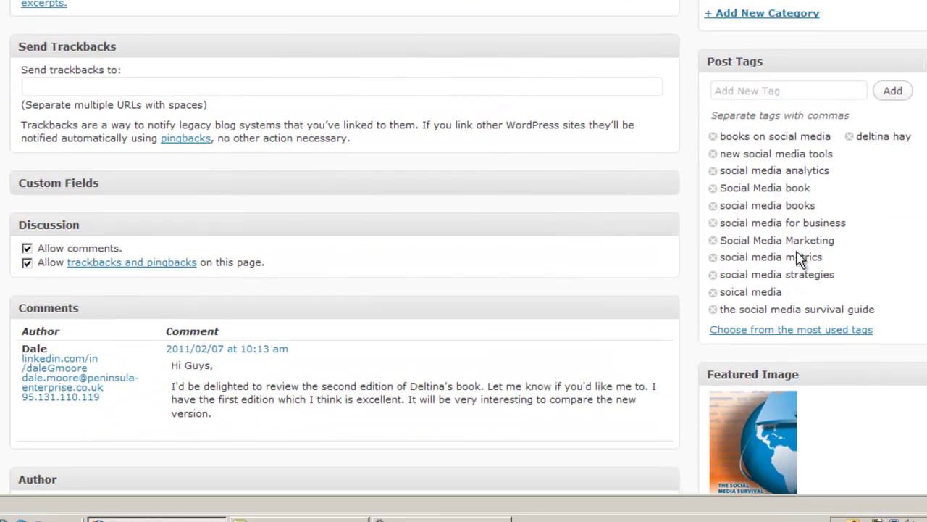
{"action": "scroll", "coordinate": [243, 434], "scroll_direction": "down", "scroll_amount": 8}
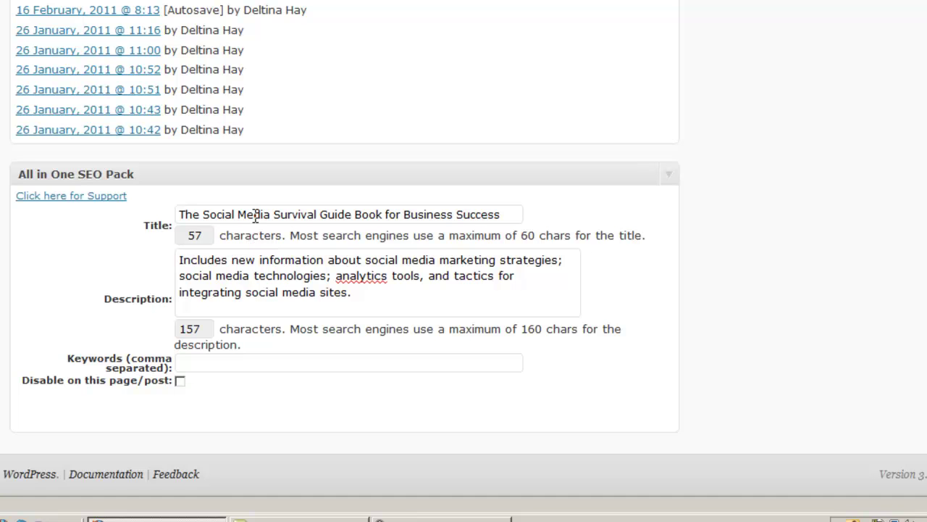
{"action": "left_click", "coordinate": [500, 216]}
{"action": "left_click_drag", "start_coordinate": [500, 216], "coordinate": [145, 248]}
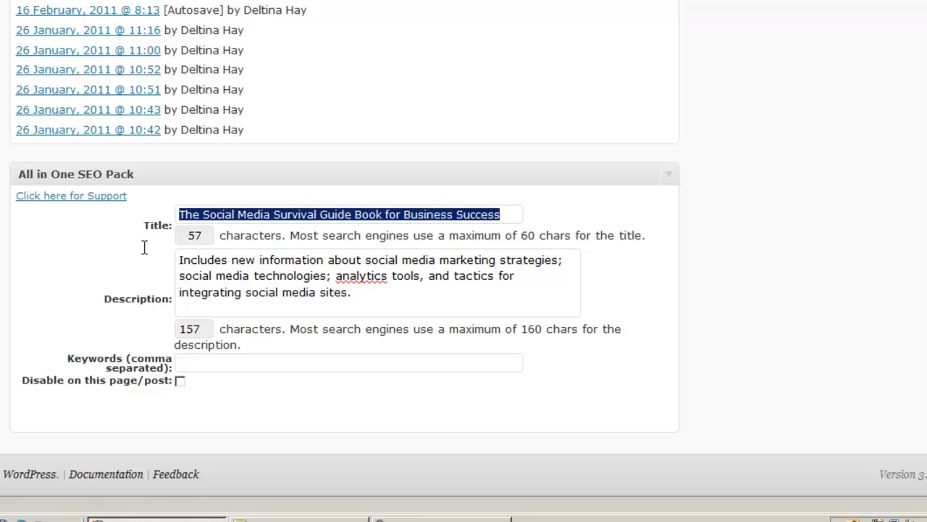
{"action": "left_click", "coordinate": [500, 215]}
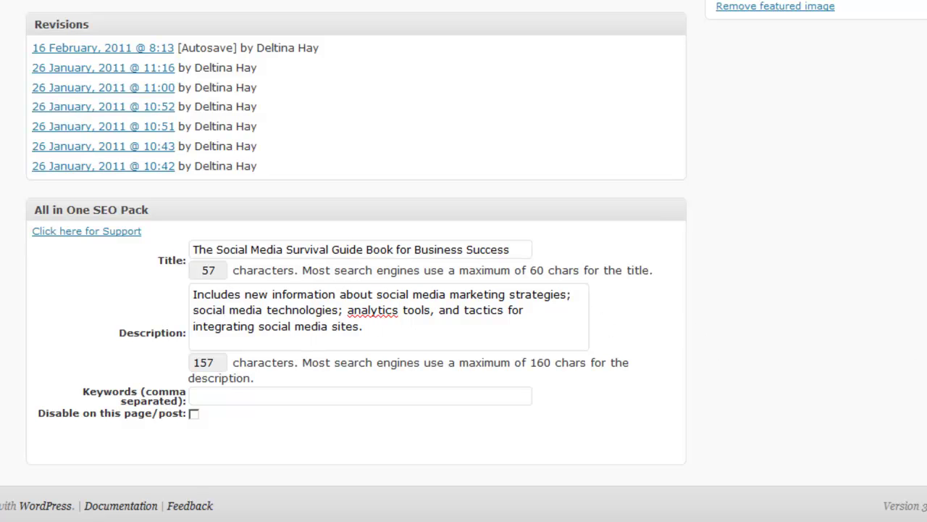
Scroll back to the top of the Edit Post page to reach the admin sidebar's Posts link
{"action": "scroll", "coordinate": [463, 261], "scroll_direction": "up", "scroll_amount": 7}
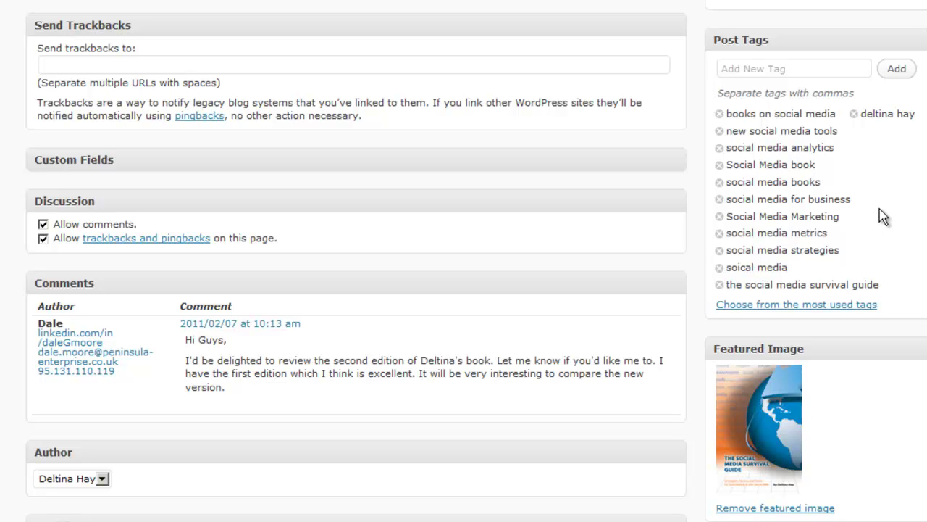
{"action": "scroll", "coordinate": [894, 205], "scroll_direction": "up", "scroll_amount": 5}
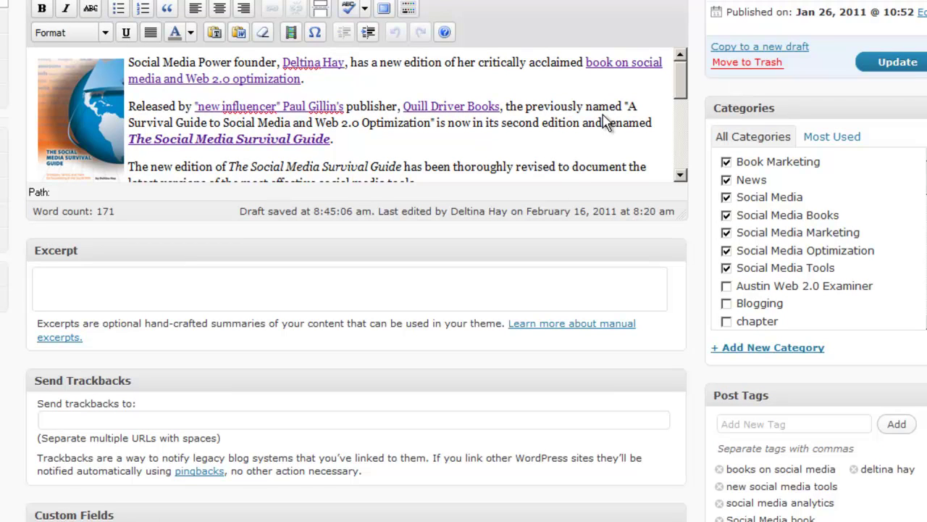
{"action": "mouse_move", "coordinate": [679, 92]}
{"action": "left_mouse_down"}
{"action": "mouse_move", "coordinate": [685, 112]}
{"action": "mouse_move", "coordinate": [683, 76]}
{"action": "left_mouse_up"}
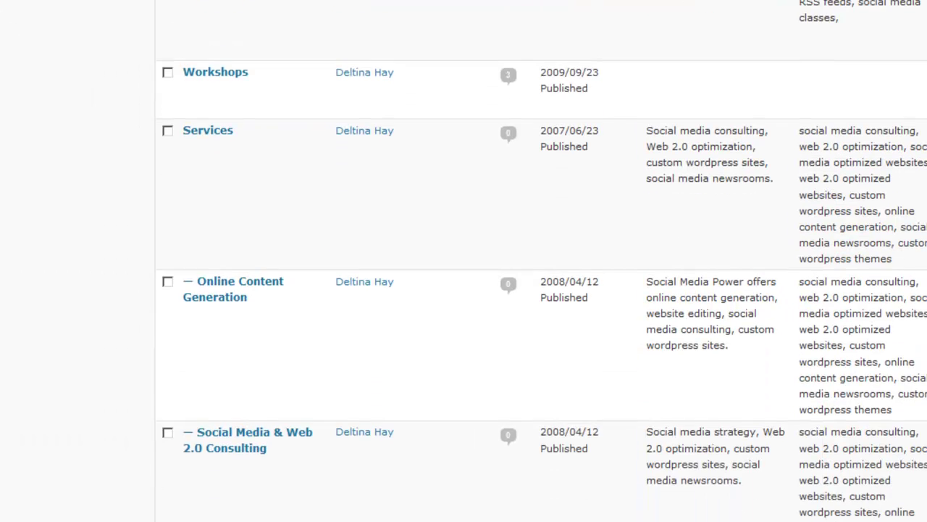
Scroll down the Services page's Edit Page screen in the editor
{"action": "scroll", "coordinate": [463, 261], "scroll_direction": "down", "scroll_amount": 3}
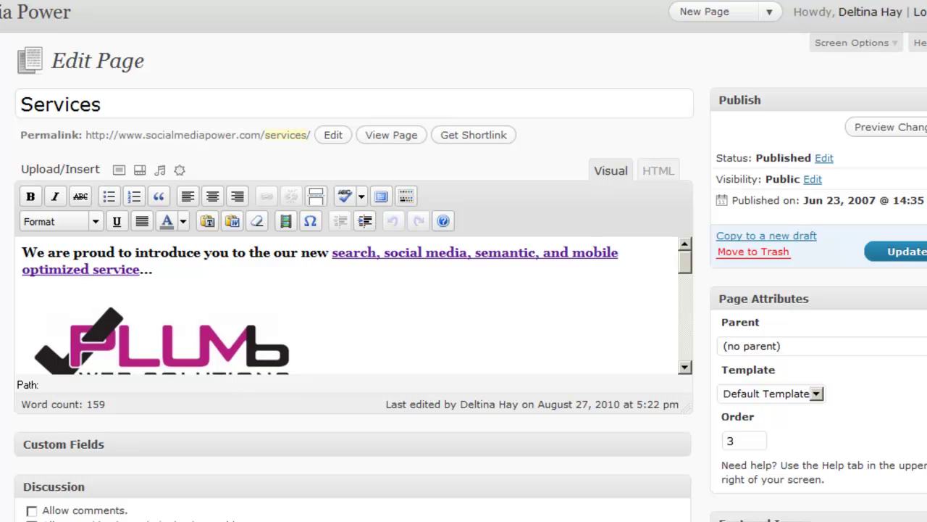
Scroll to the All in One SEO Pack box showing the Services page's title and description
{"action": "scroll", "coordinate": [354, 289], "scroll_direction": "down", "scroll_amount": 8}
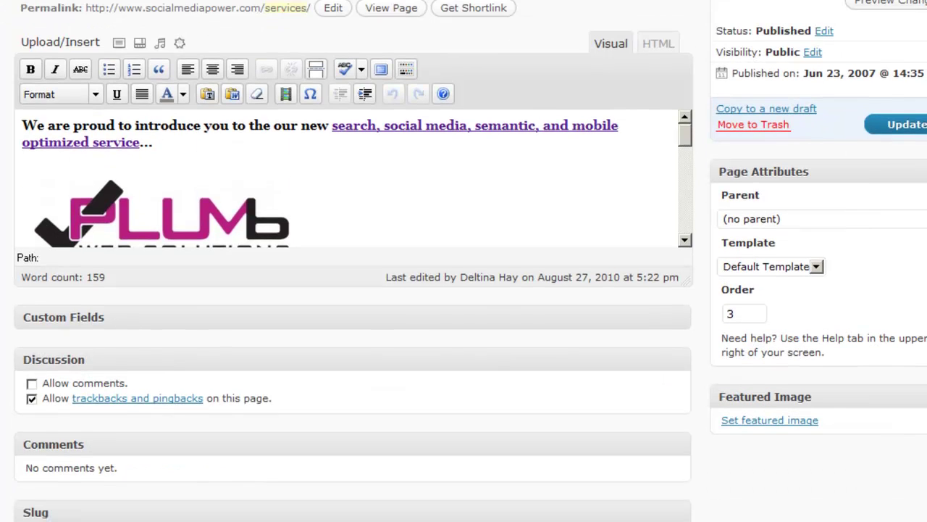
{"action": "scroll", "coordinate": [354, 290], "scroll_direction": "down", "scroll_amount": 3}
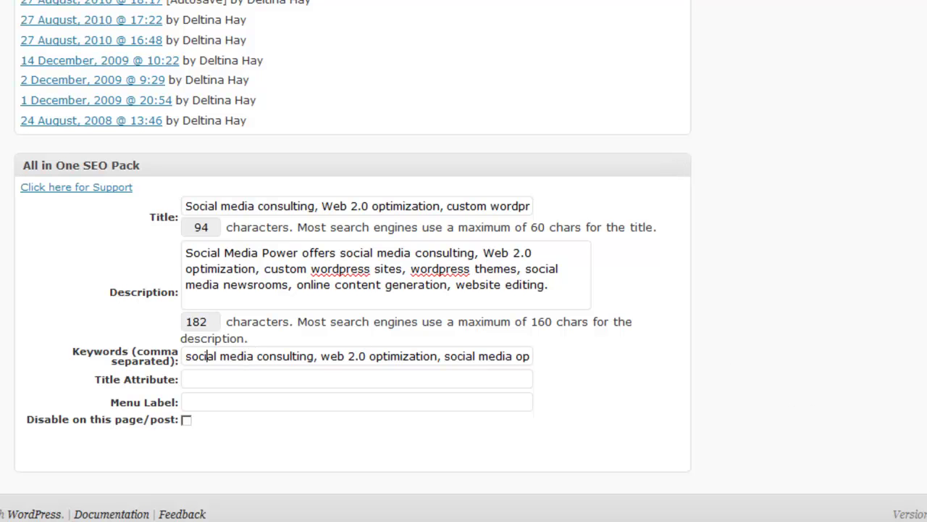
{"action": "scroll", "coordinate": [353, 260], "scroll_direction": "up", "scroll_amount": 8}
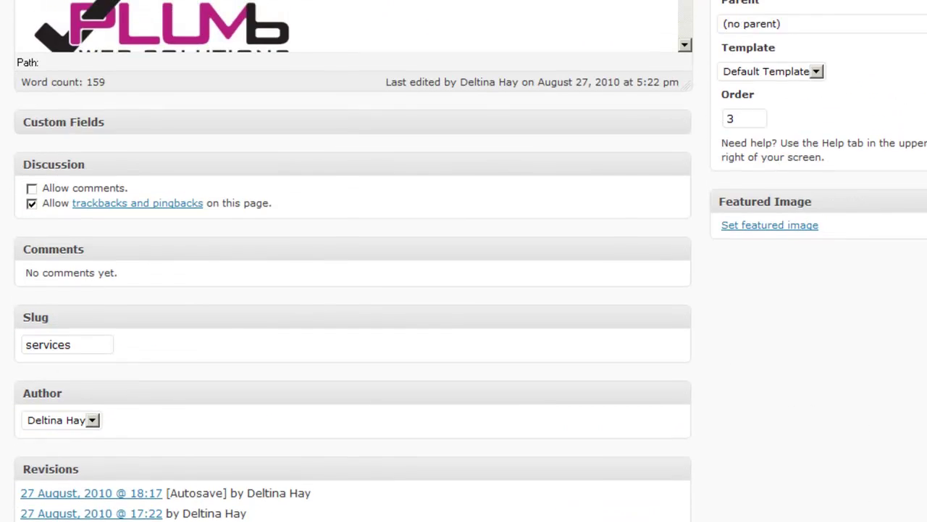
{"action": "scroll", "coordinate": [353, 261], "scroll_direction": "up", "scroll_amount": 3}
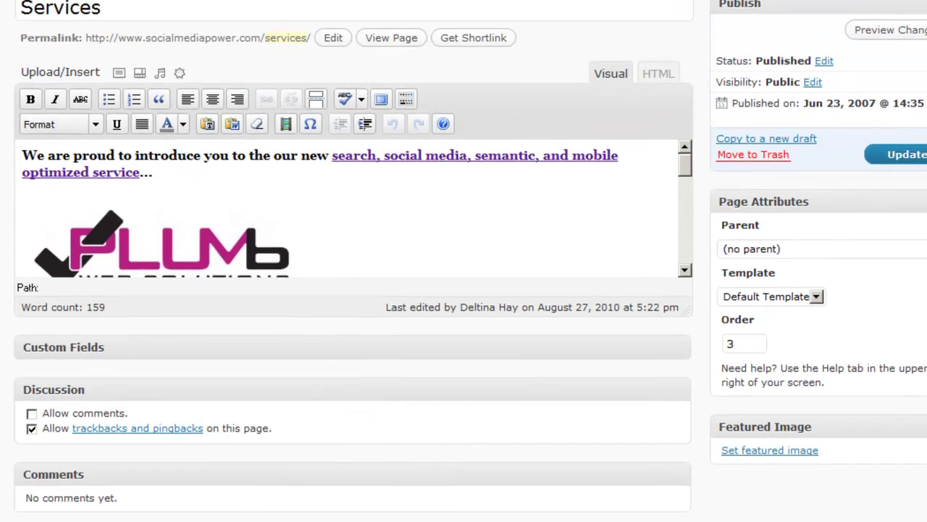
{"action": "scroll", "coordinate": [353, 261], "scroll_direction": "down", "scroll_amount": 2}
{"action": "scroll", "coordinate": [353, 261], "scroll_direction": "down", "scroll_amount": 3}
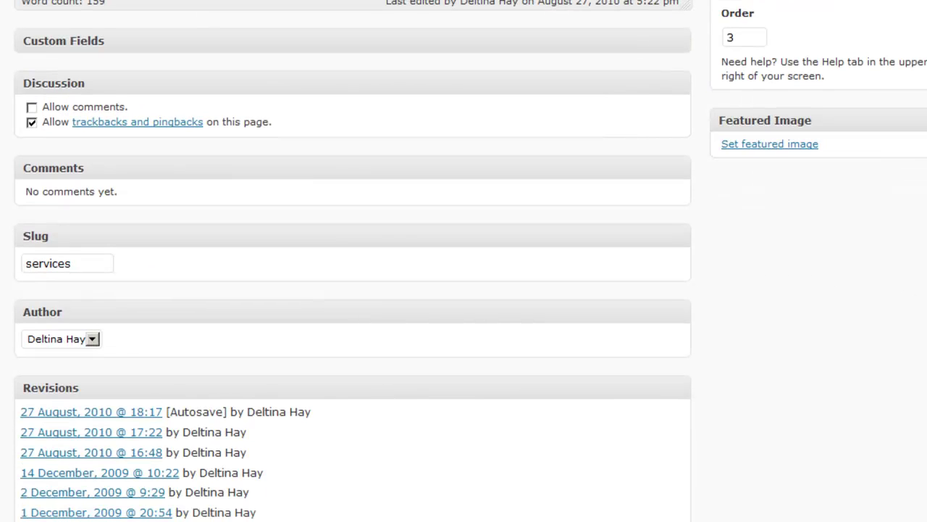
{"action": "scroll", "coordinate": [207, 356], "scroll_direction": "down", "scroll_amount": 7}
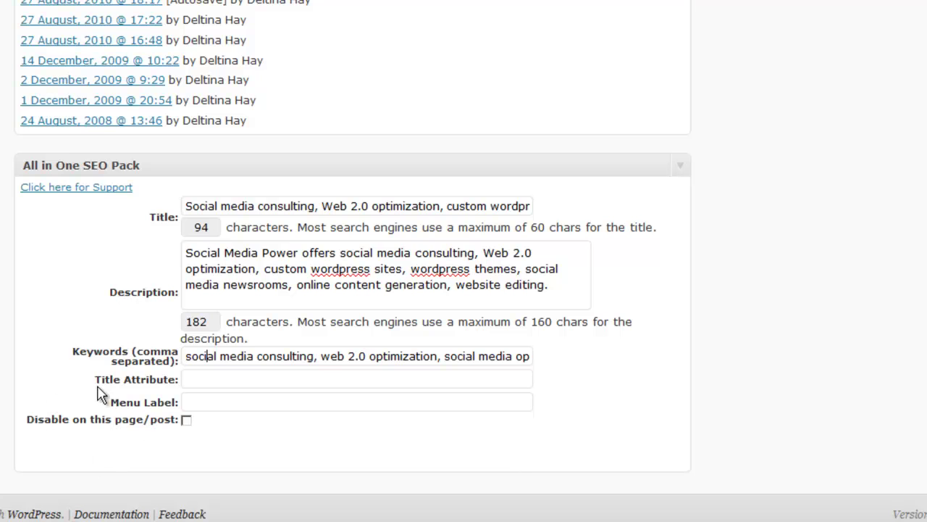
Enter 'Social Media Power Services' as the title attribute, leaving Menu Label blank
{"action": "left_click", "coordinate": [223, 384]}
{"action": "type", "text": "Social Me"}
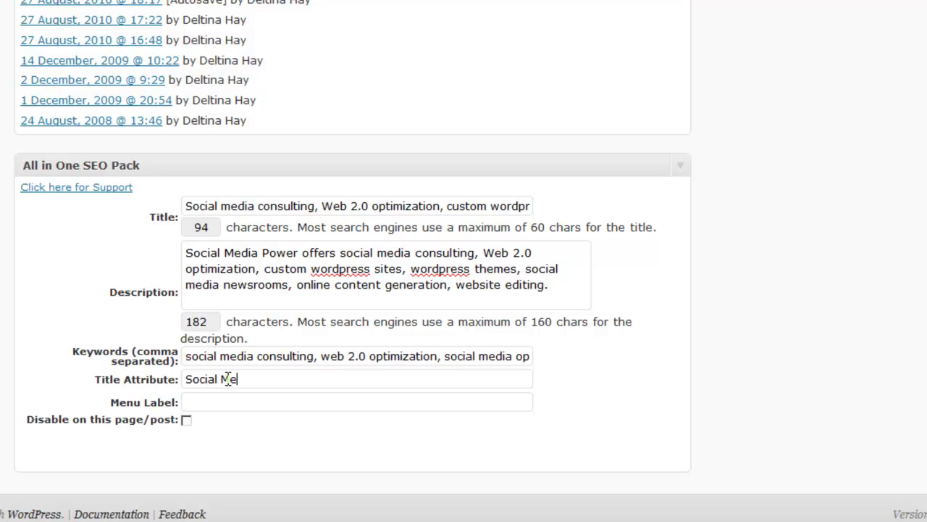
{"action": "type", "text": "dia Power Servi"}
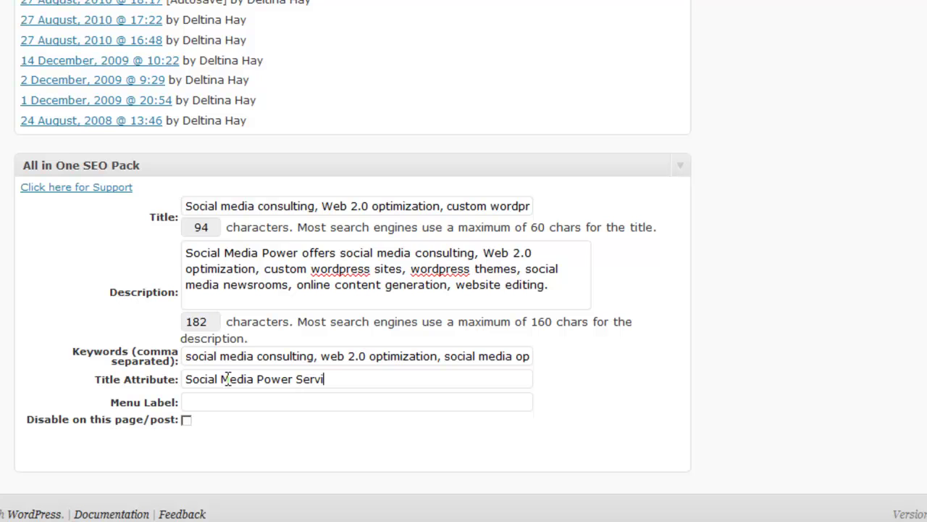
{"action": "type", "text": "ces"}
{"action": "left_click", "coordinate": [240, 402]}
{"action": "left_click", "coordinate": [344, 379]}
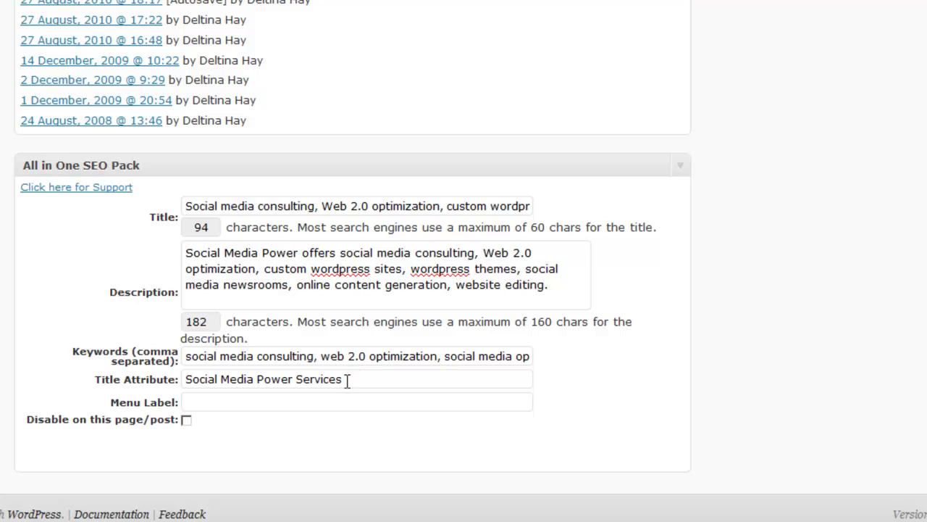